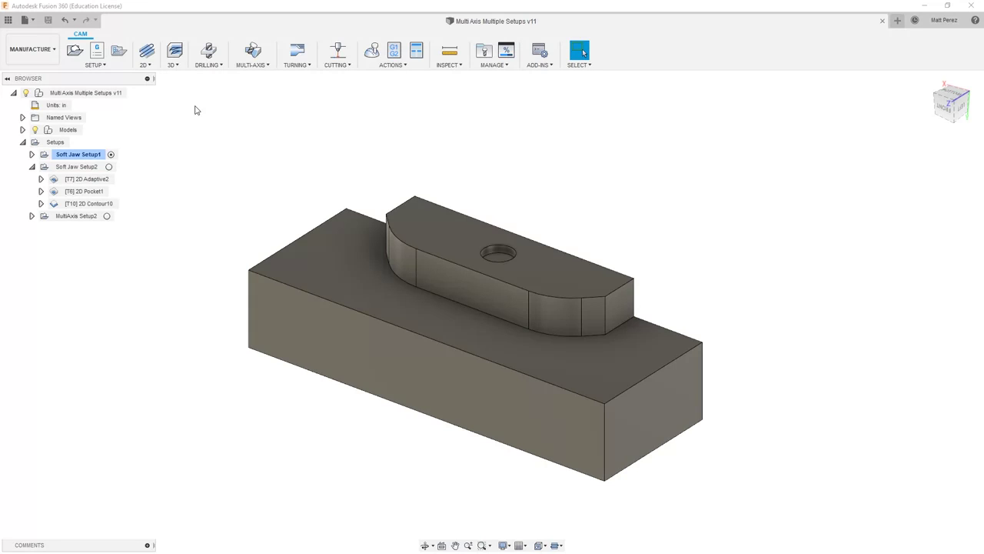
- Rename the 2D Adaptive2 operation to Soft Jaw Roughing
click(101, 179)
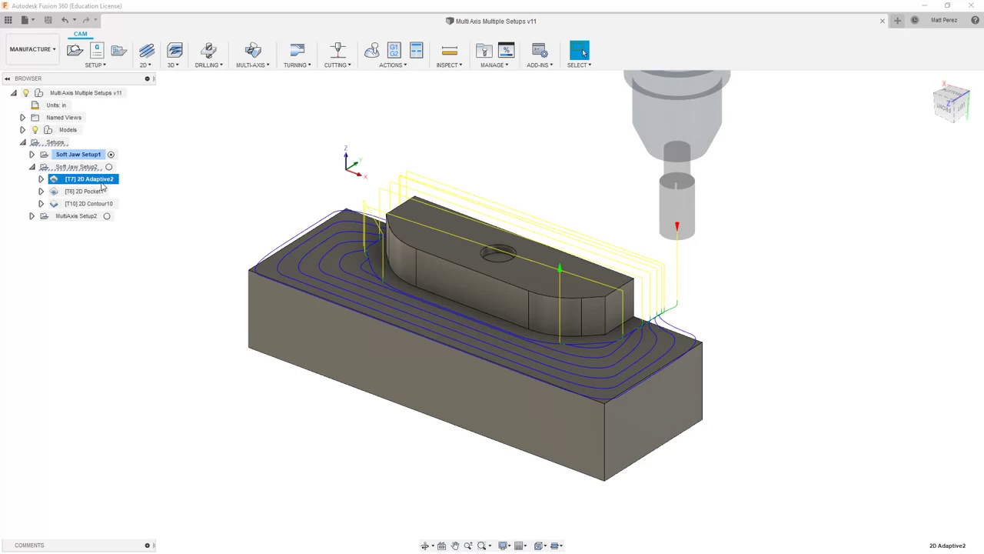
click(101, 180)
text(Soft)
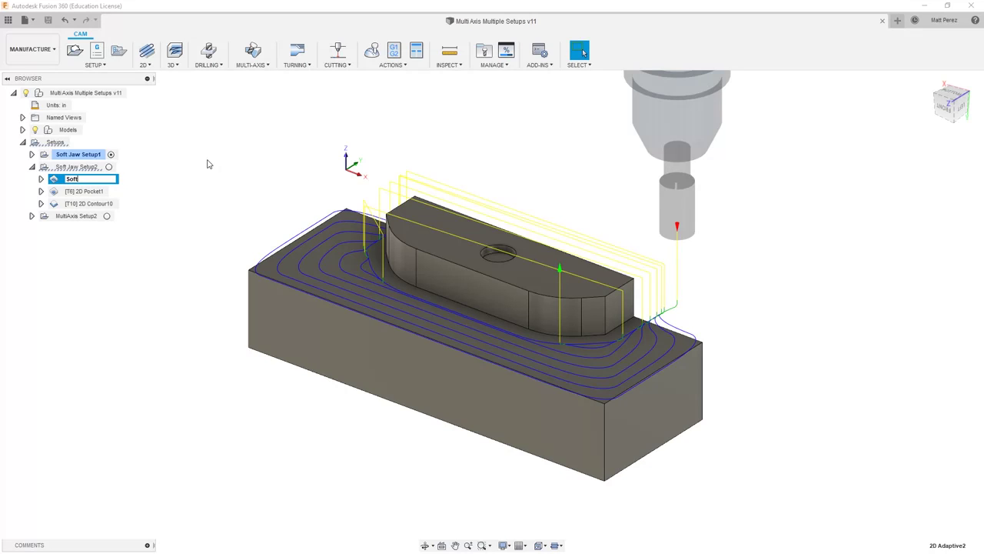
text( Jaw Roughning)
key(Return)
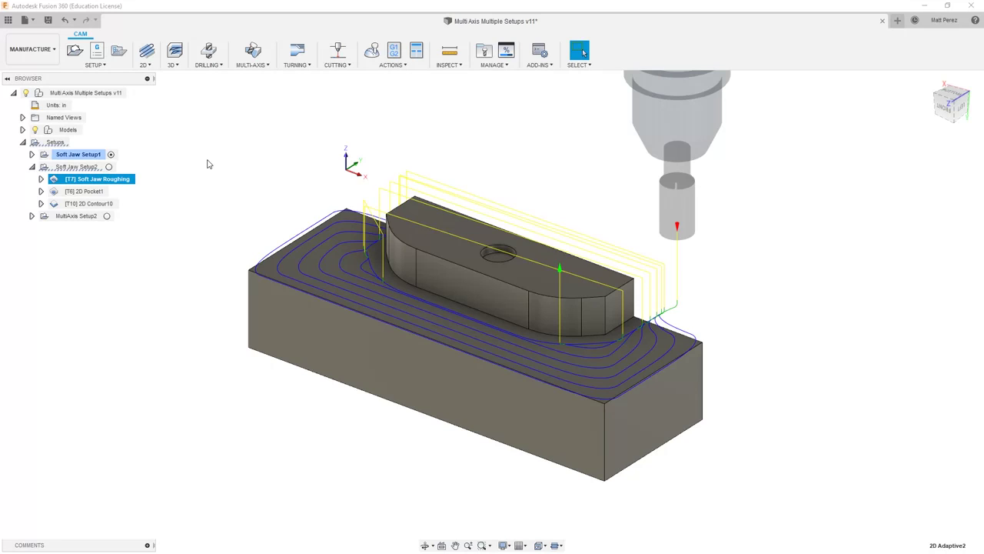
- Rename the 2D Pocket1 operation to Soft Jaw Finish
click(85, 191)
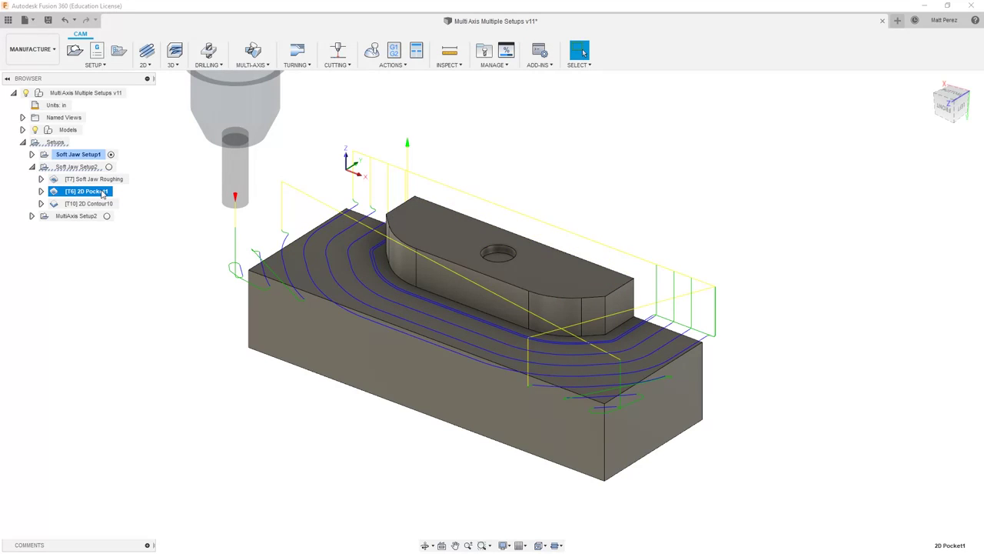
click(102, 192)
text(Soft Jaw Finish)
key(Return)
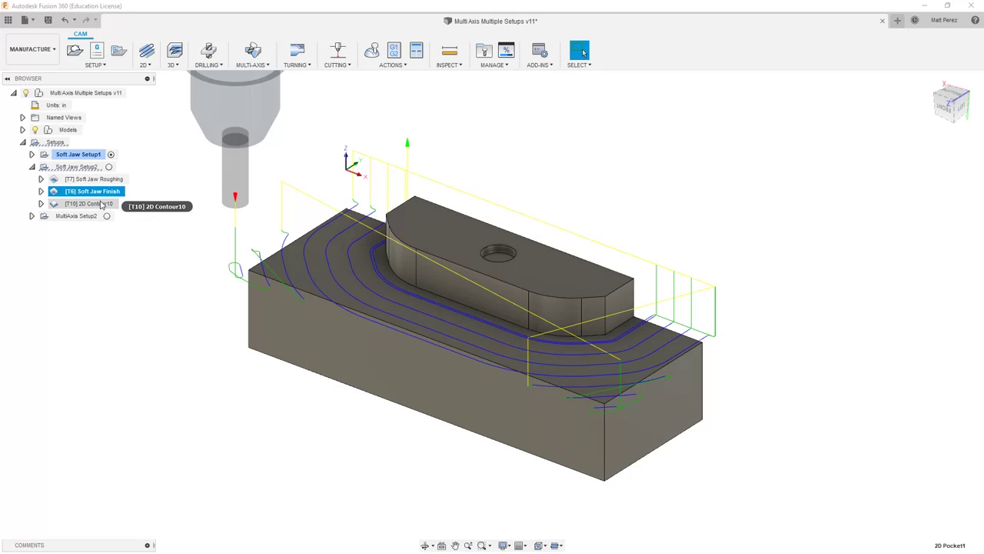
- Rename 2D Contour10 to G54 Probe Location and select Soft Jaw Setup2
click(101, 203)
click(101, 199)
text(G54 Pr)
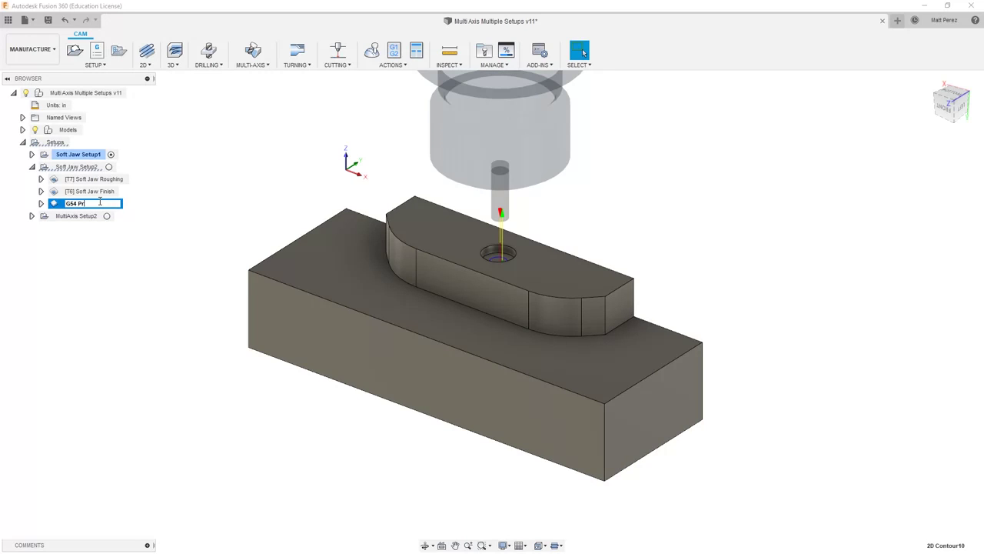
text(obe Location)
key(Return)
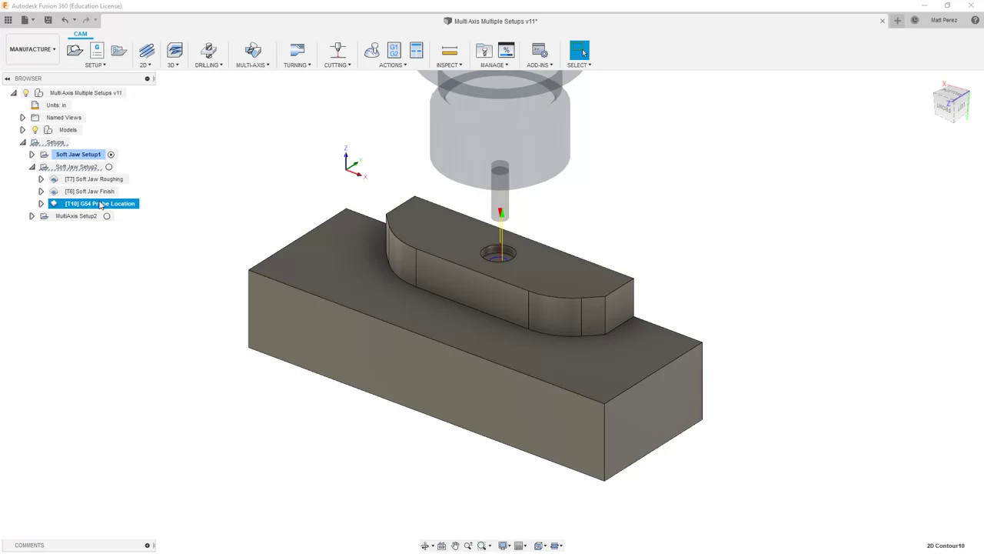
click(148, 160)
click(89, 167)
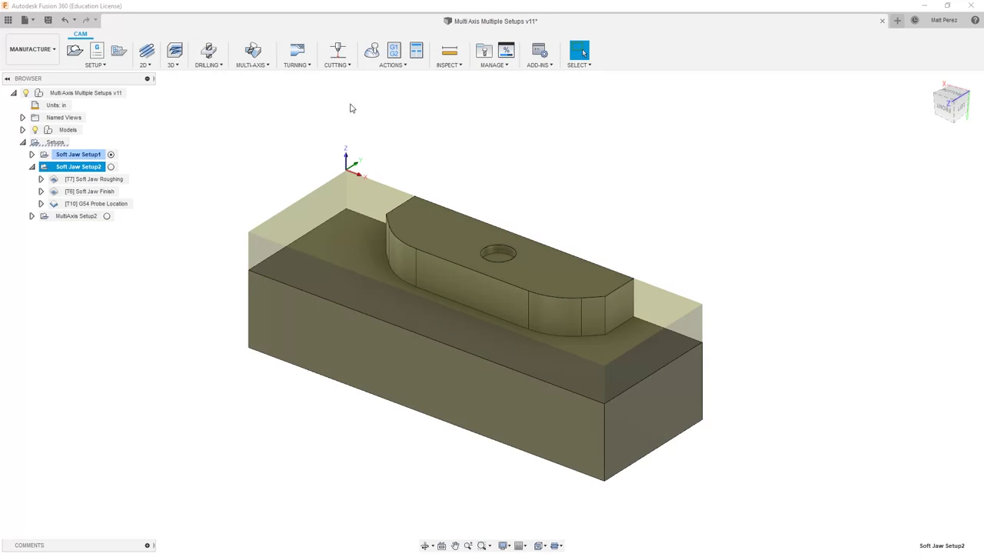
- Choose the HAAS (pre-NGC) post processor from the milling post list
click(394, 51)
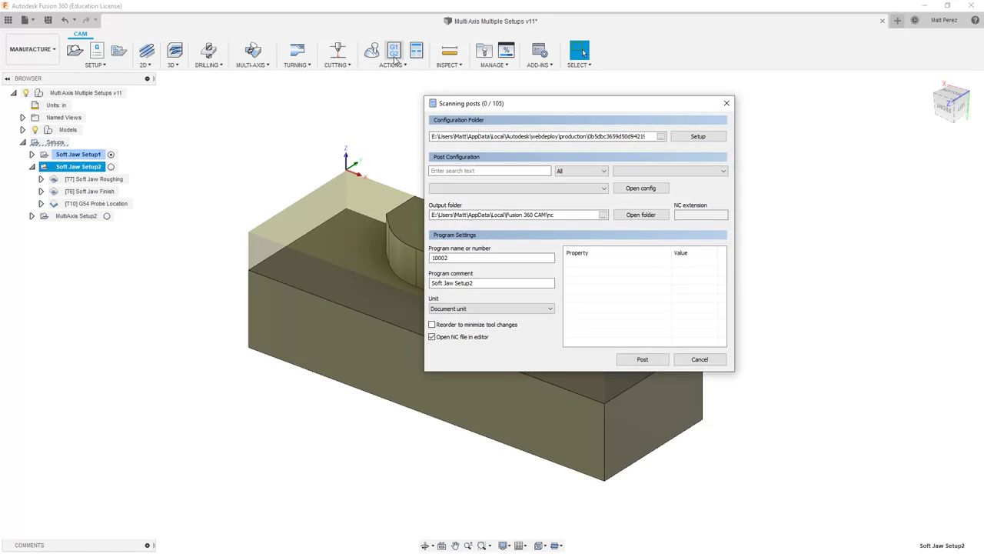
click(583, 172)
click(588, 188)
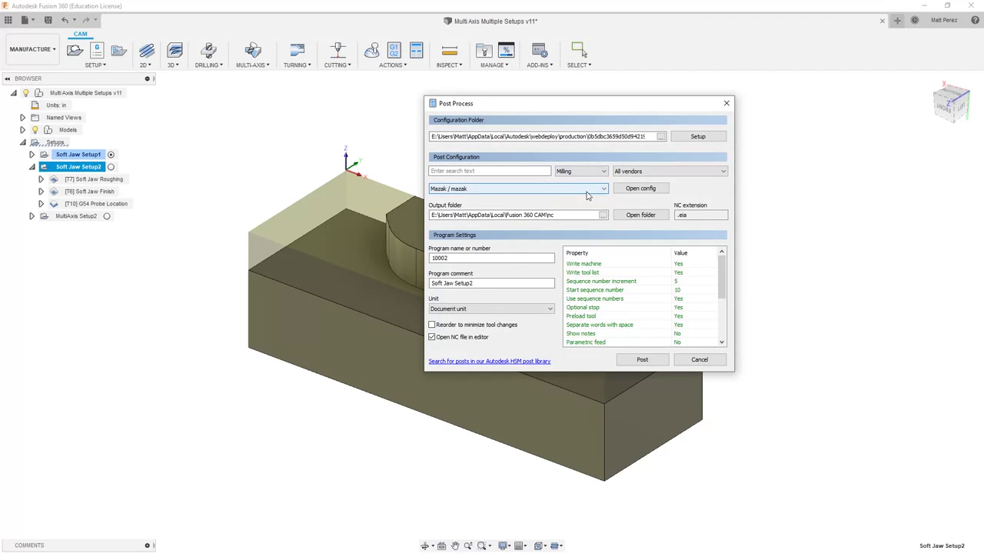
click(589, 190)
scroll(508, 262, up, 4)
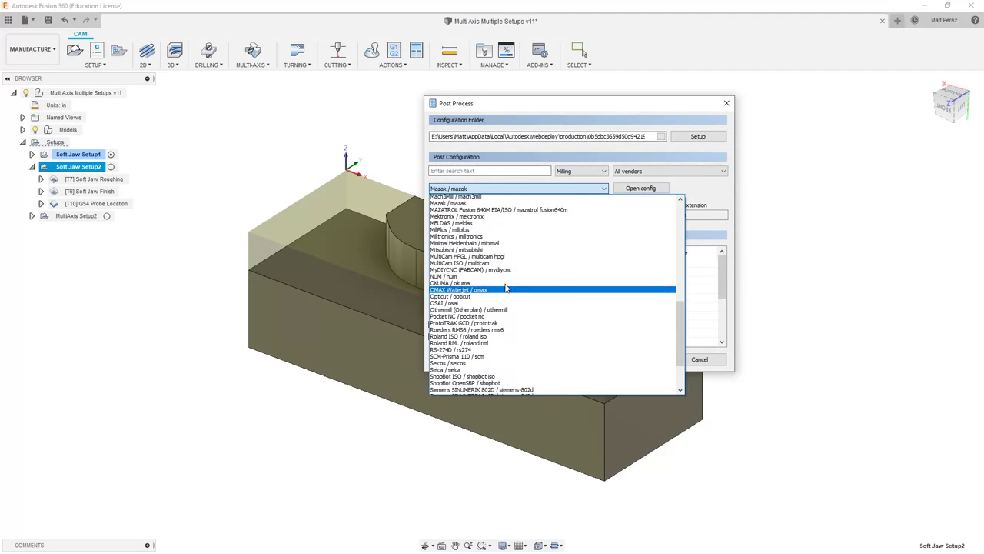
scroll(500, 285, up, 2)
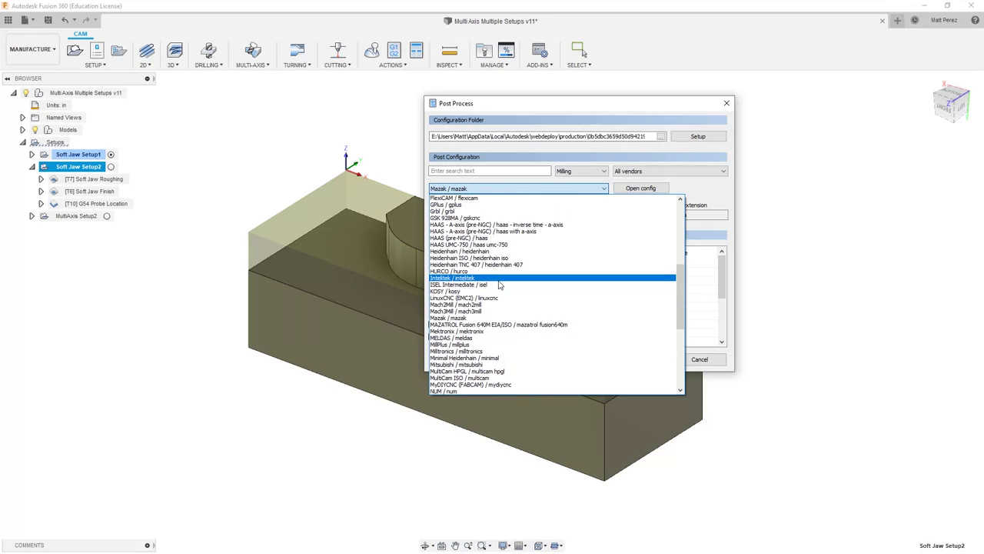
scroll(497, 283, up, 1)
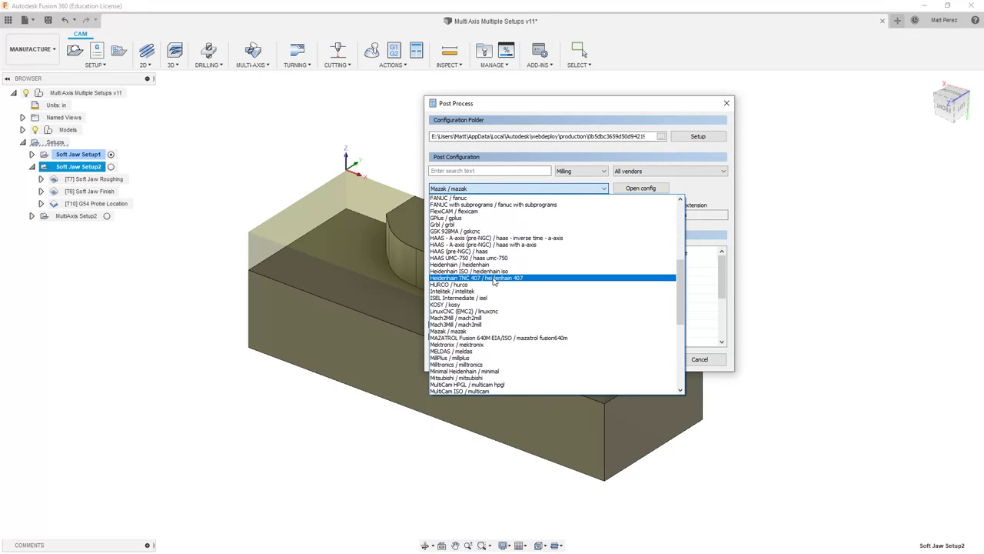
click(475, 253)
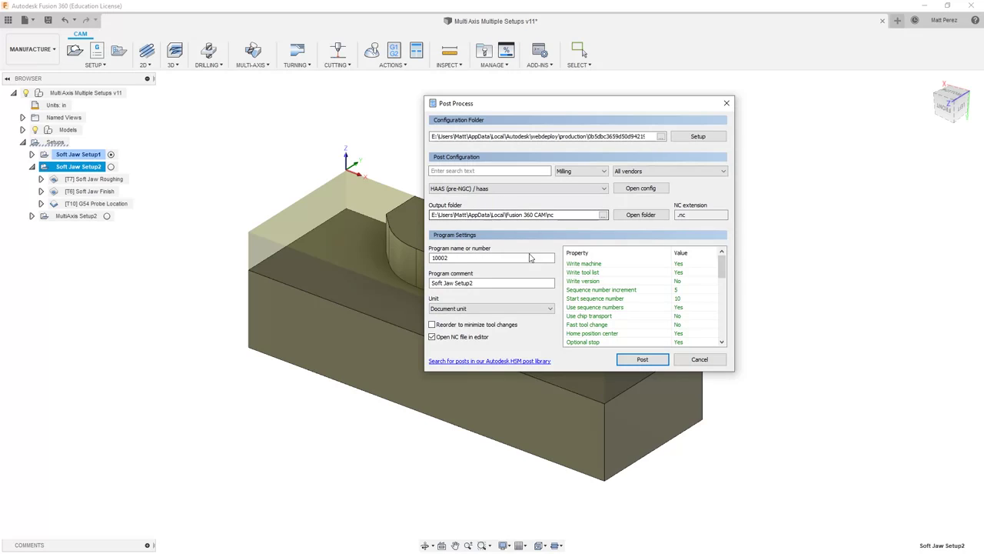
- Post as program 10002 with comment Soft Jaw Setup2 and save 10002.nc
click(448, 258)
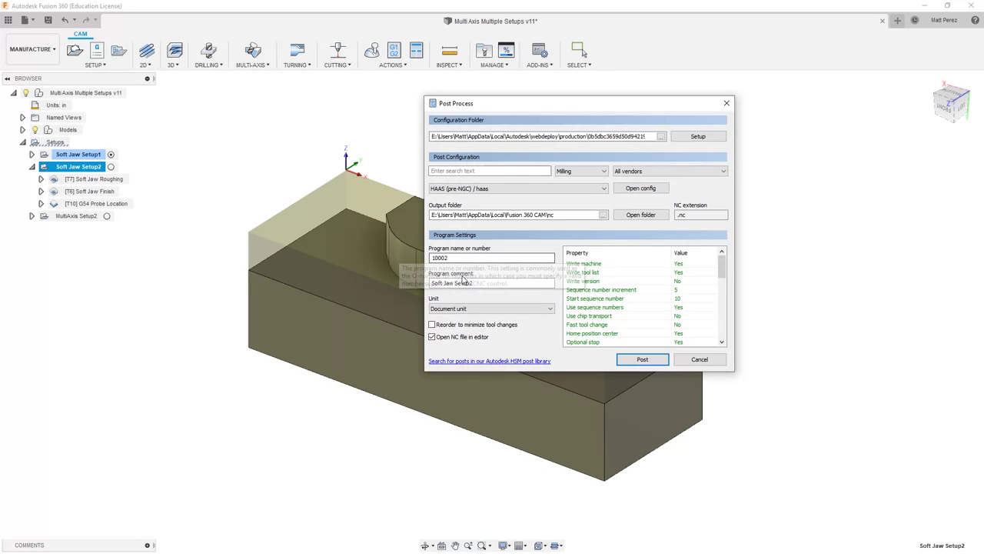
click(493, 283)
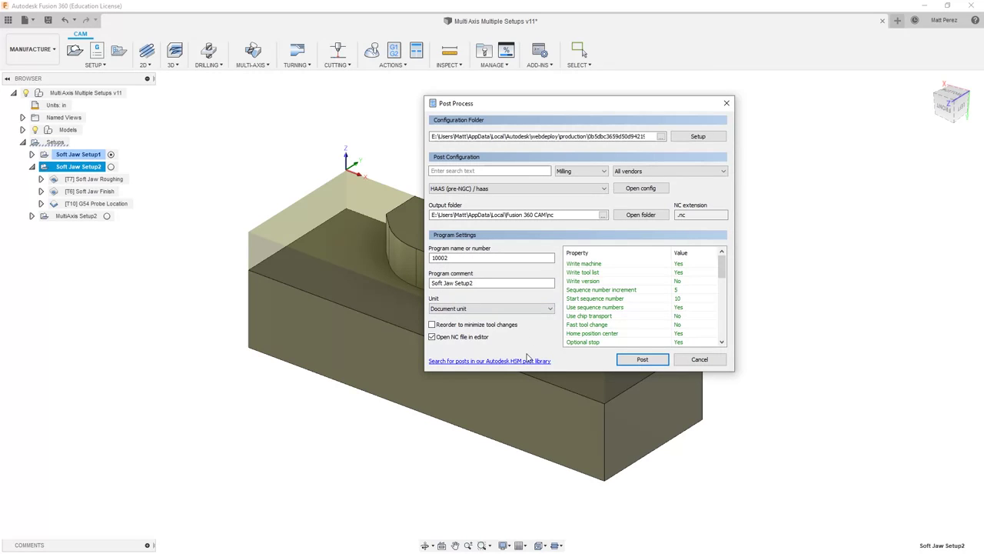
click(649, 362)
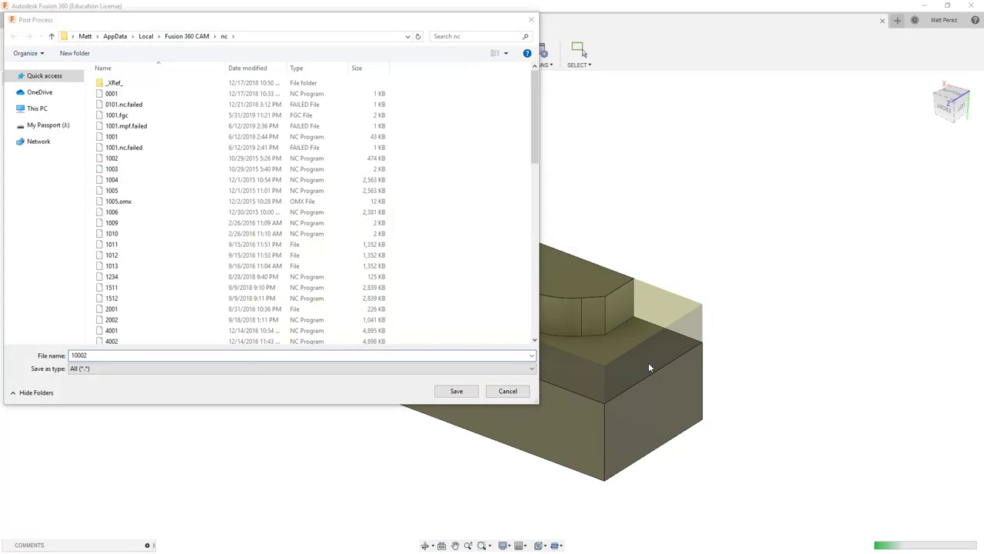
click(456, 390)
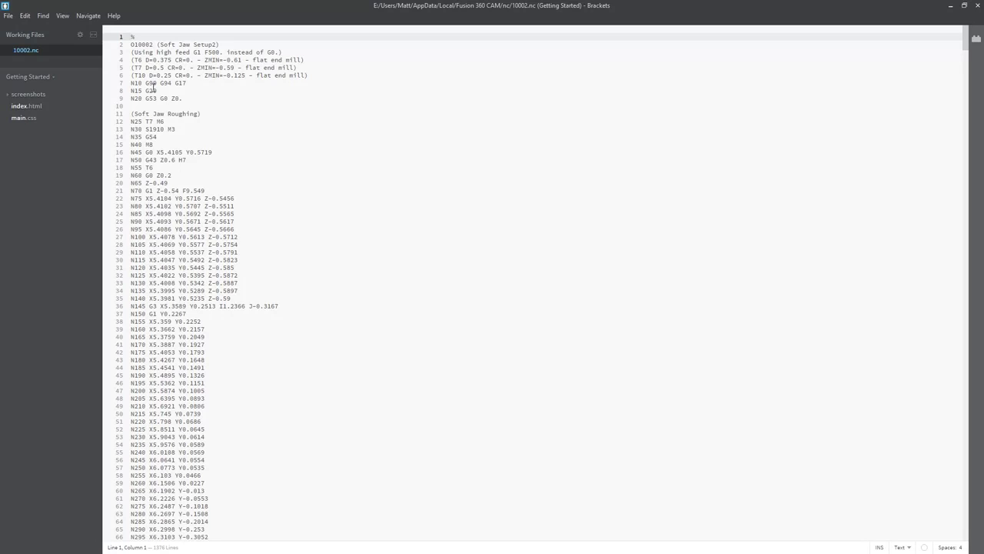
- Check 10002.nc from the Soft Jaw Roughing comment to its G54 Probe Location ending, then close Brackets
drag(133, 114, 201, 114)
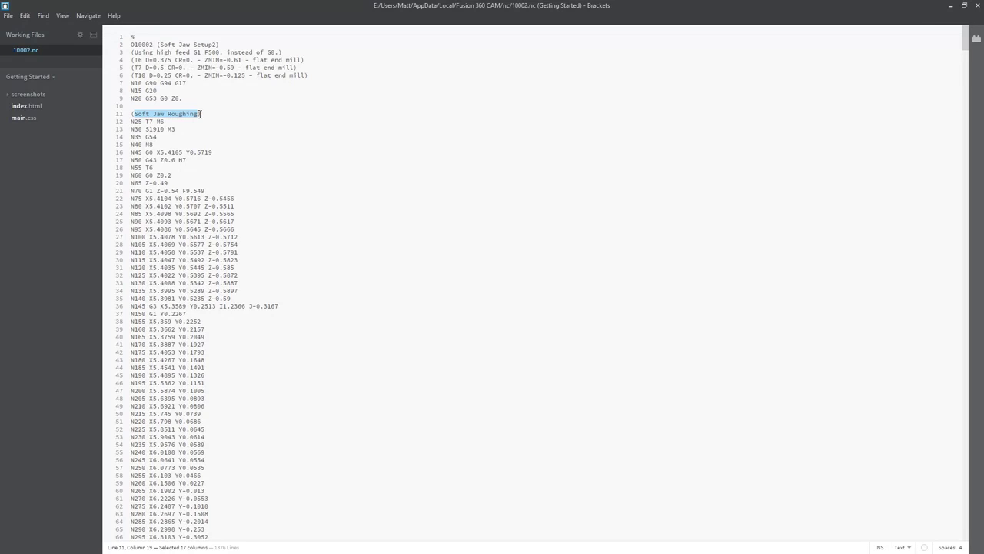
scroll(666, 211, down, 10)
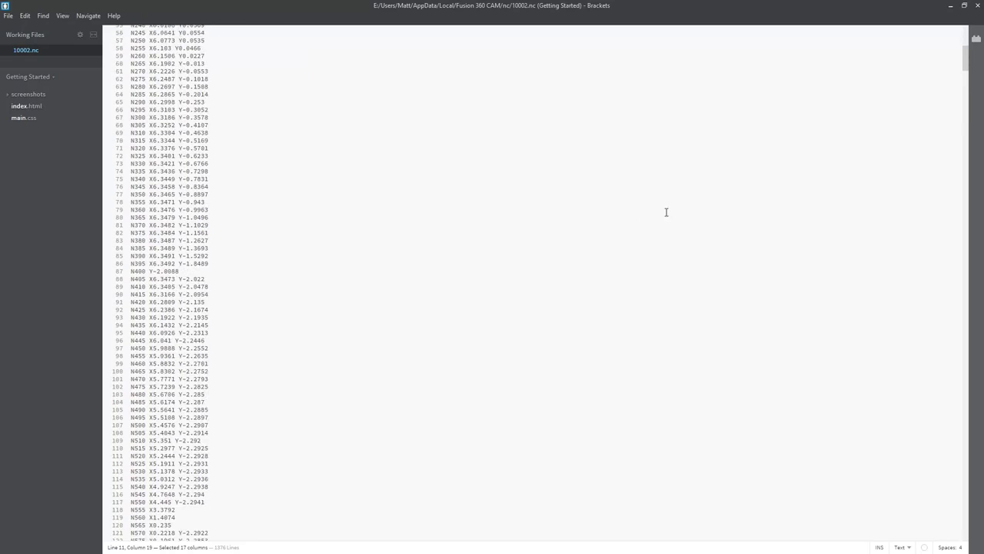
drag(968, 80, 983, 546)
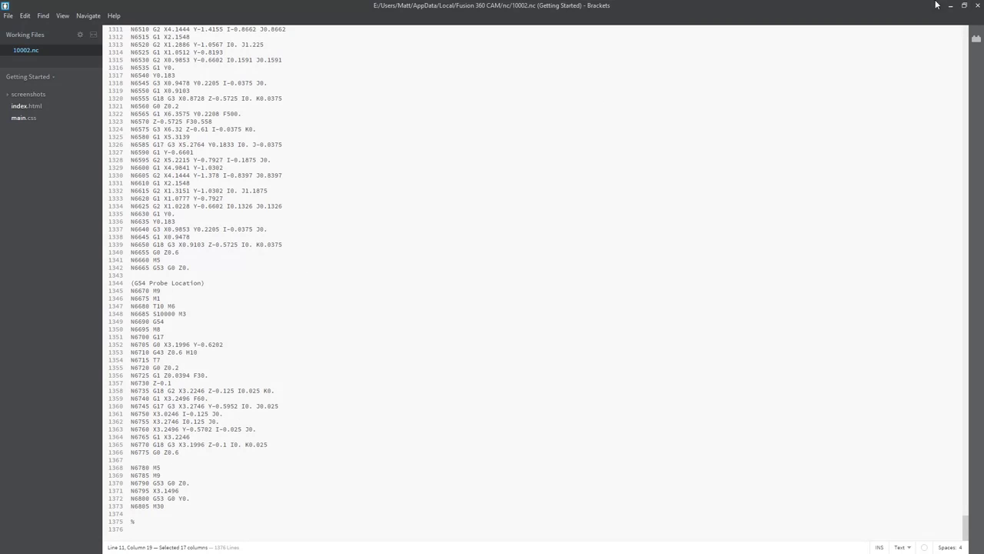
click(977, 5)
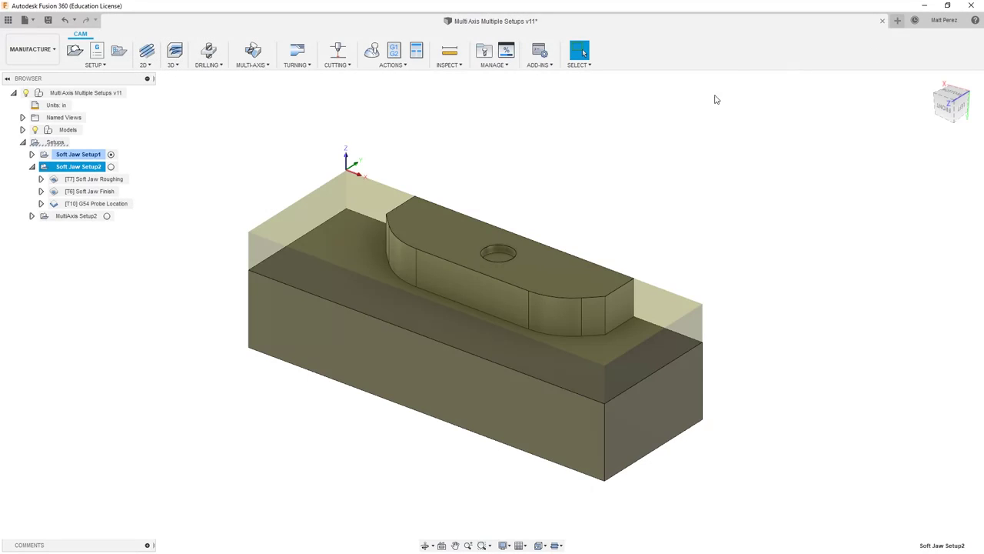
- Post Soft Jaw Roughing and Soft Jaw Finish only, with comment 'Soft Jaw Setup2 wo Probe'
click(73, 180)
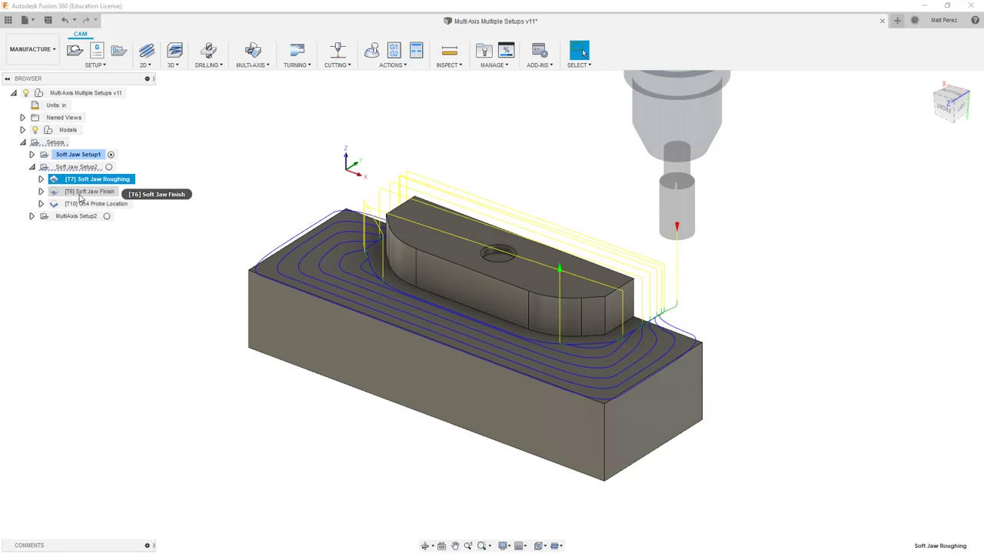
ctrl+click(80, 193)
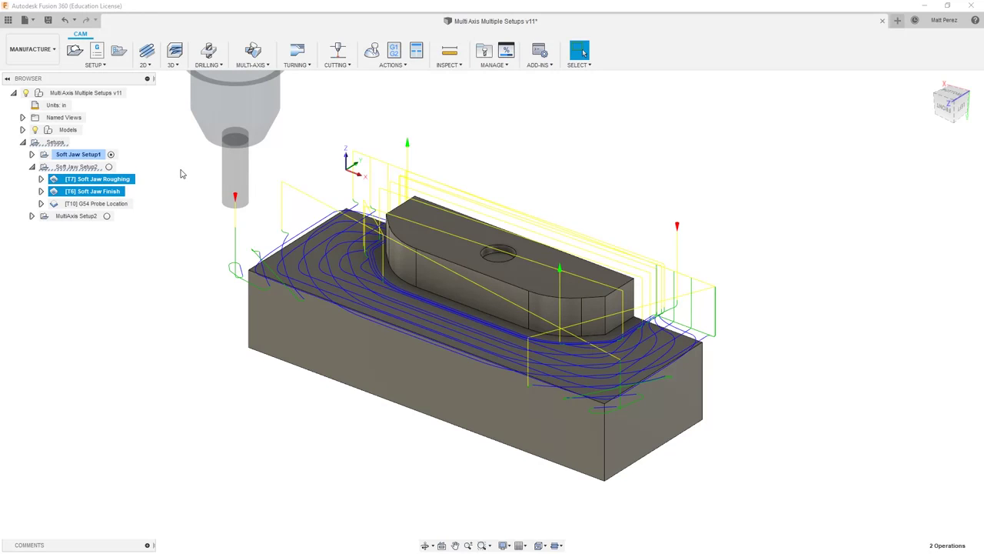
click(396, 50)
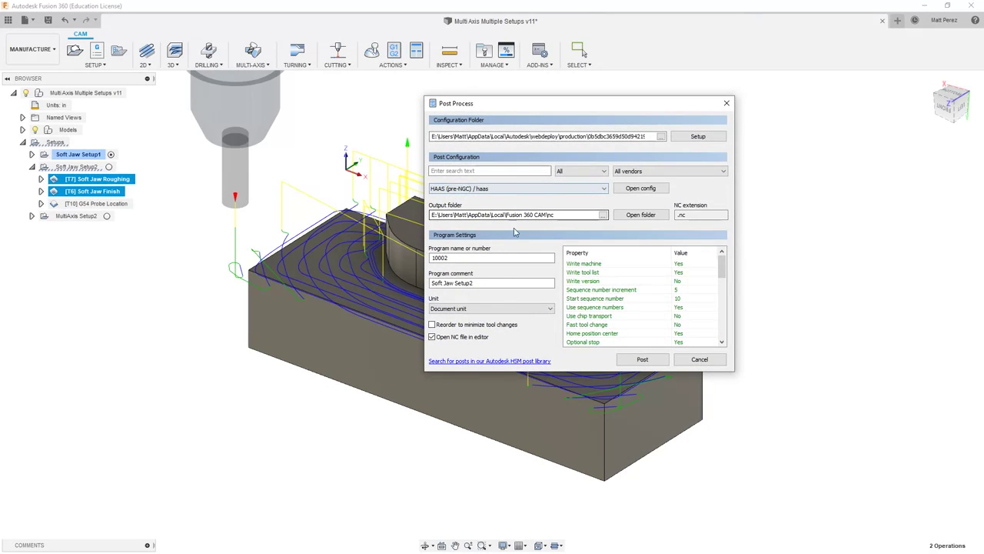
click(499, 282)
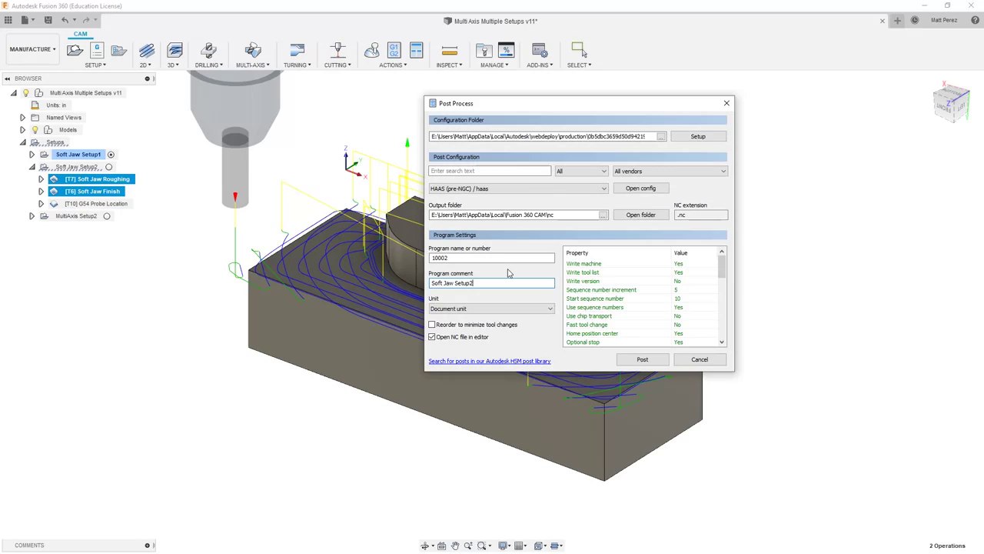
text(wo Probe)
- Change the program number to 10003, then post and save 10003.nc
click(476, 257)
key(BackSpace)
text(3)
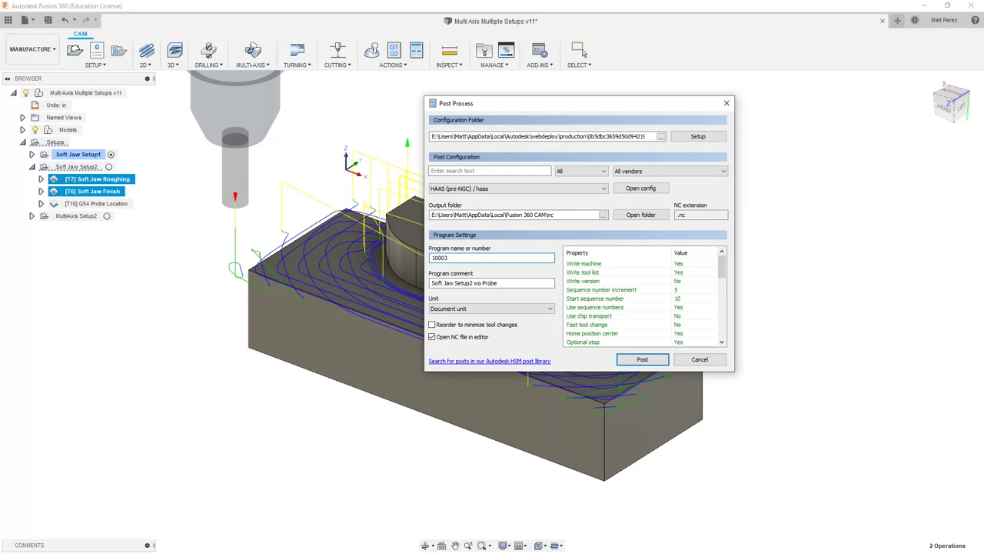
click(643, 359)
click(457, 391)
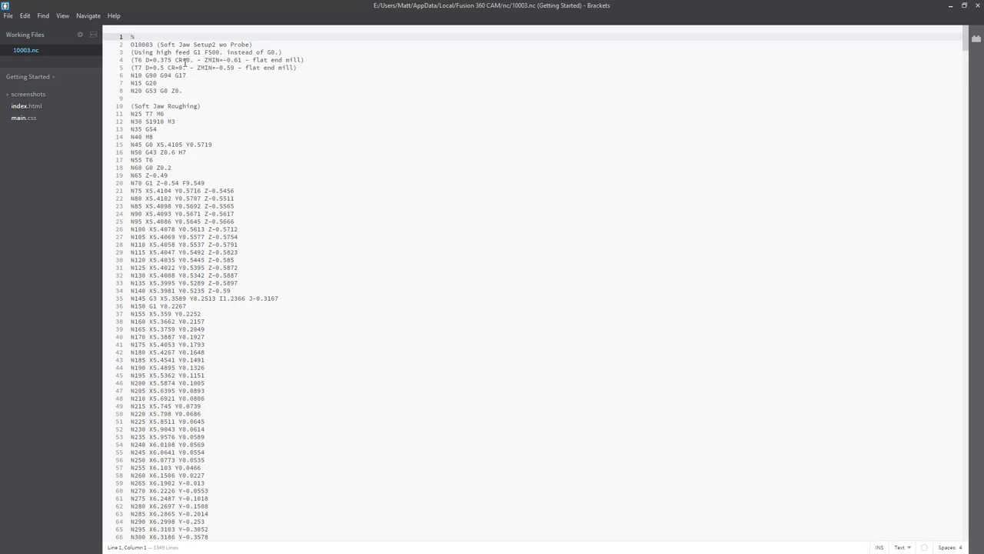
- Scroll to the end of 10003.nc to confirm there is no probe section, then close Brackets
drag(966, 42, 967, 529)
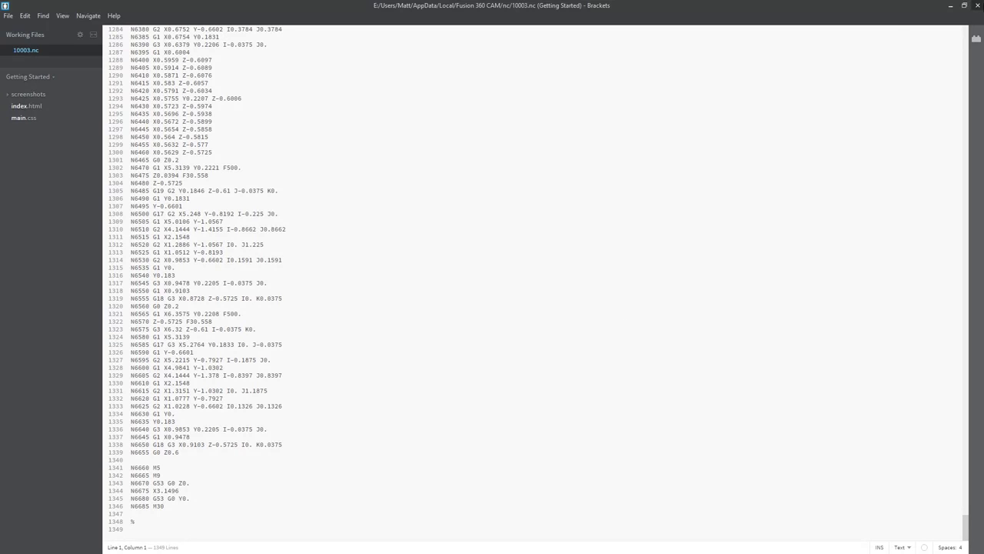
click(979, 5)
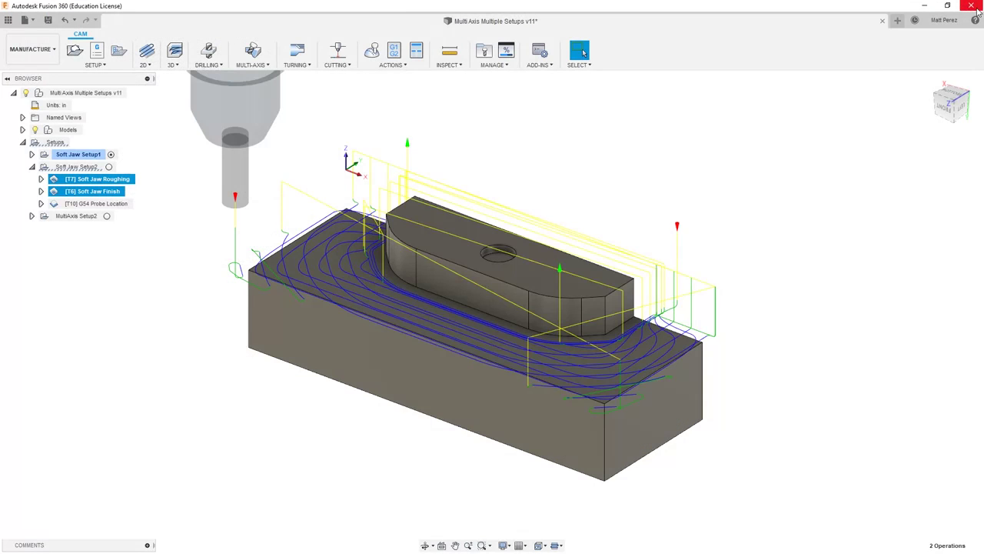
- Clear the toolpath selection and make Soft Jaw Setup2 the active setup
click(189, 369)
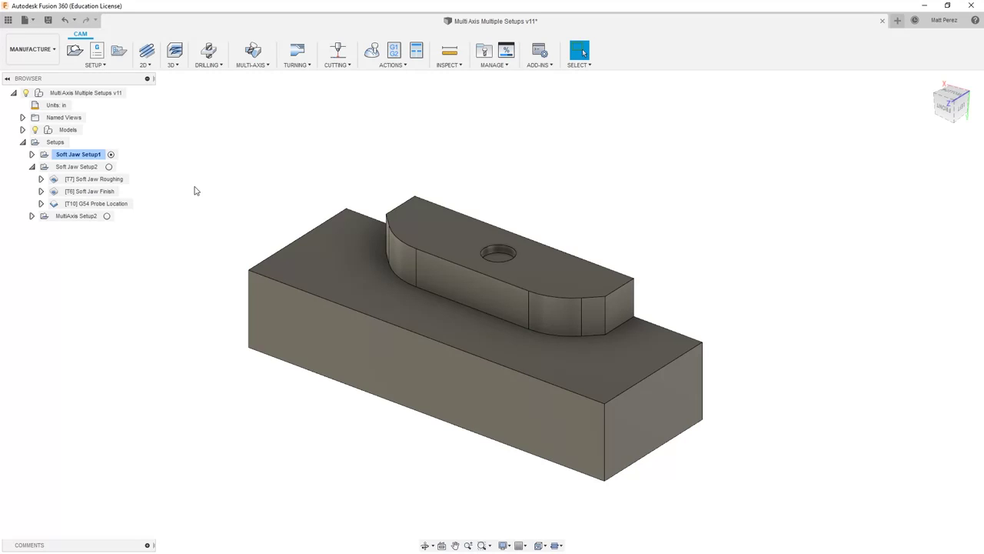
click(109, 167)
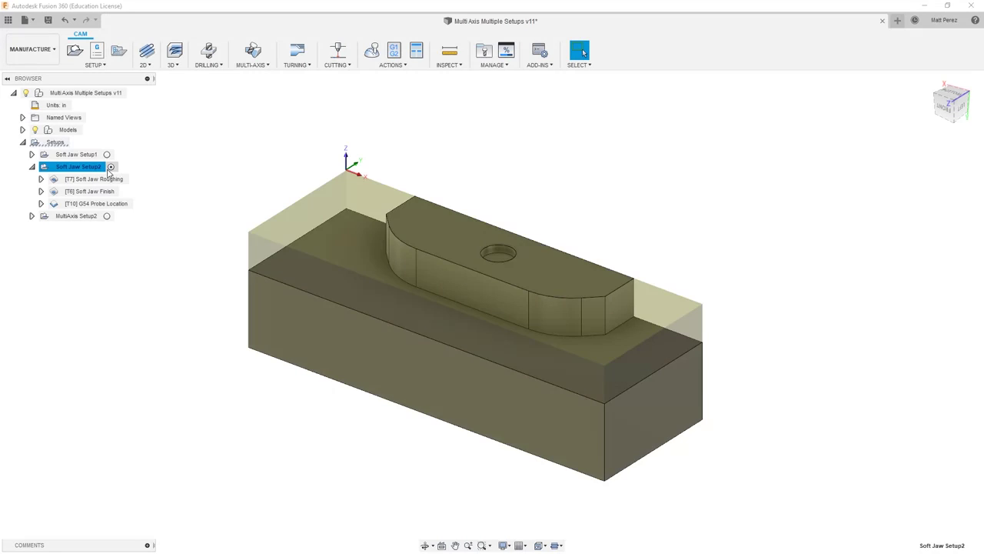
- Add a Manual NC operation of type Optional stop to Soft Jaw Setup2
click(100, 66)
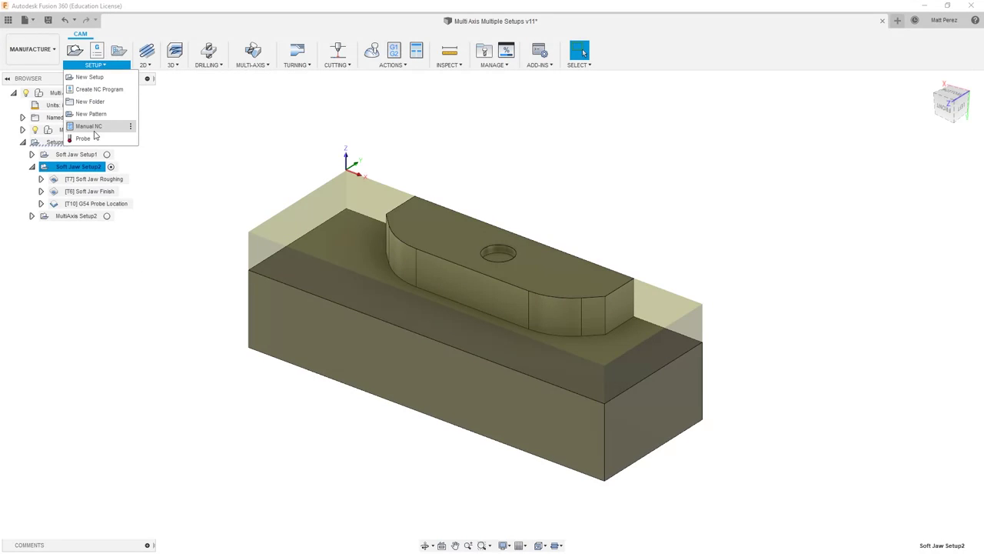
click(91, 127)
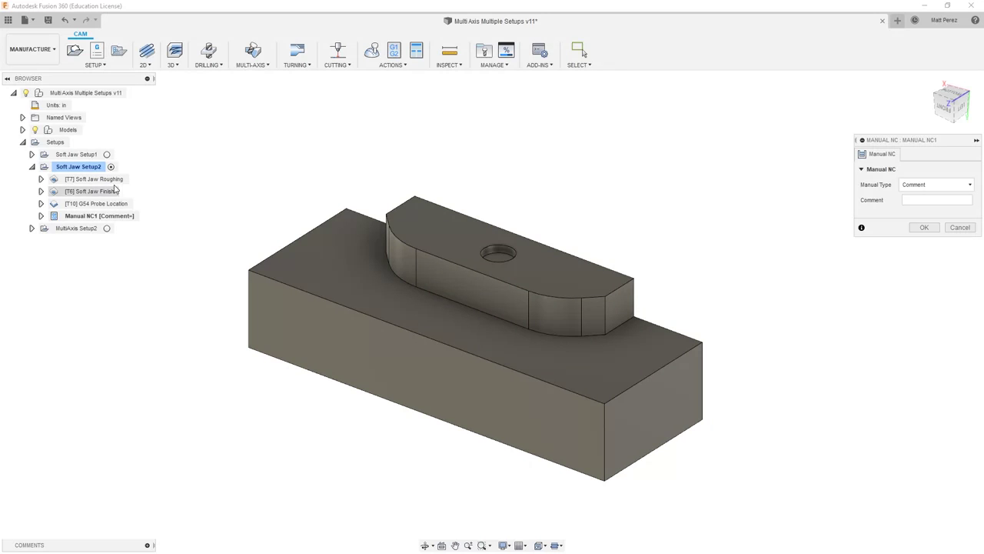
click(953, 188)
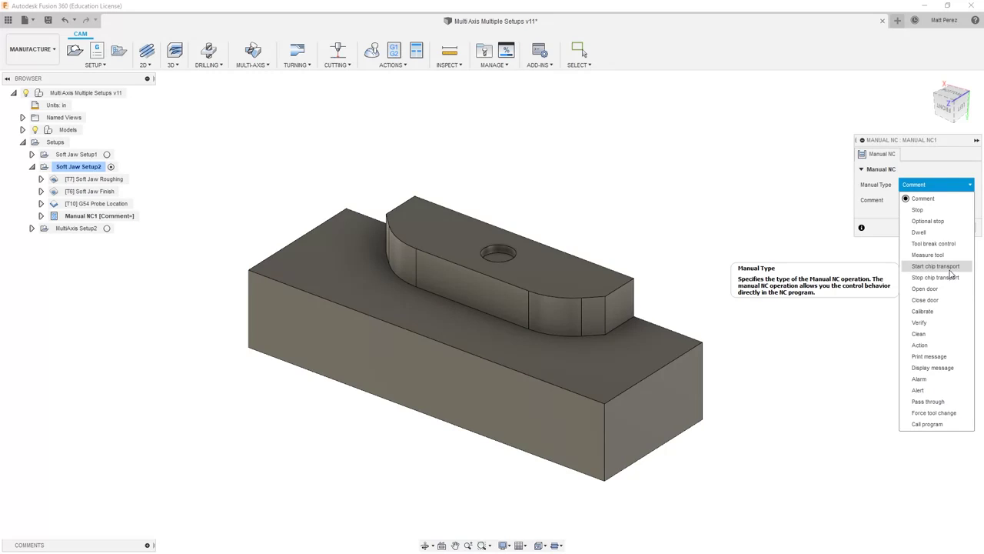
click(928, 221)
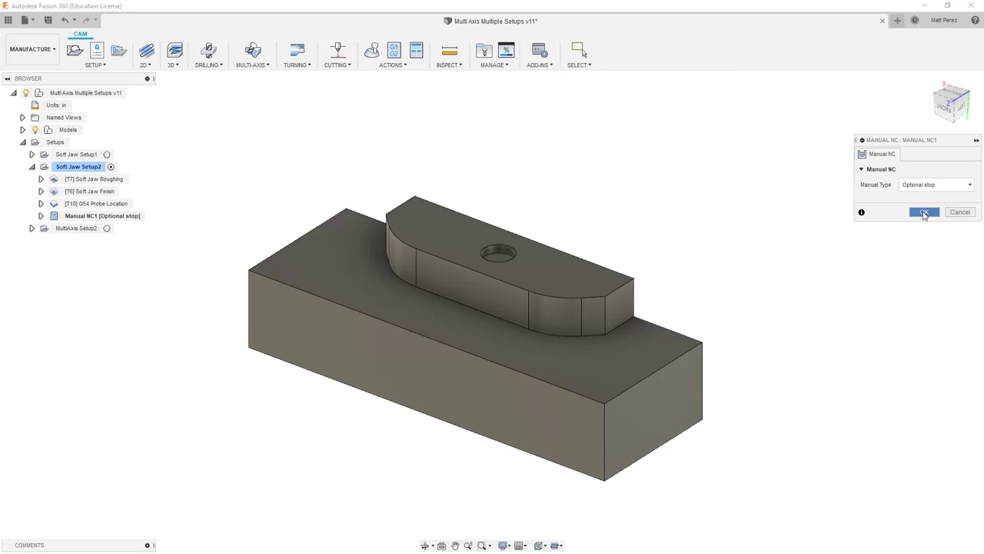
click(924, 213)
- Move Manual NC1 above G54 Probe Location and repost the setup, replacing 10002.nc
drag(87, 217, 122, 201)
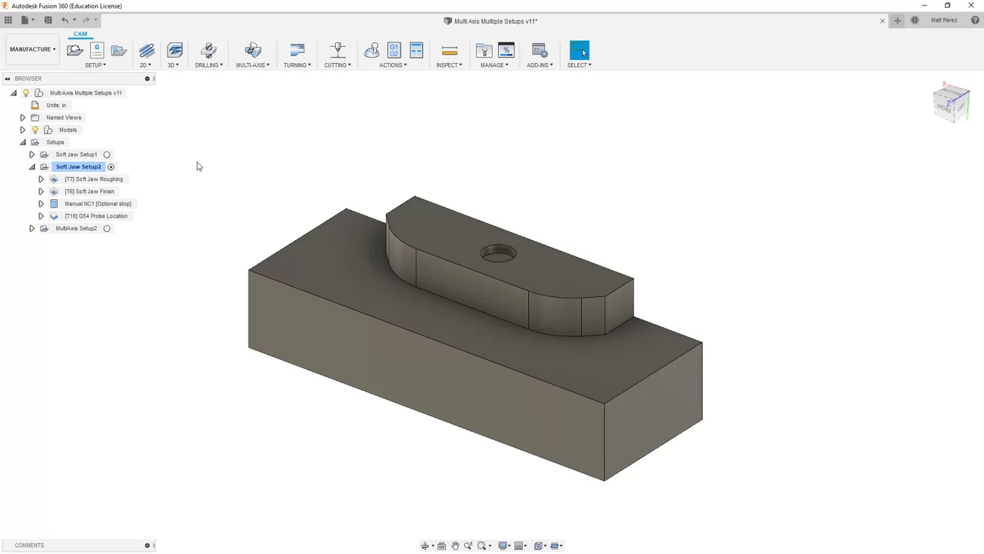
click(80, 168)
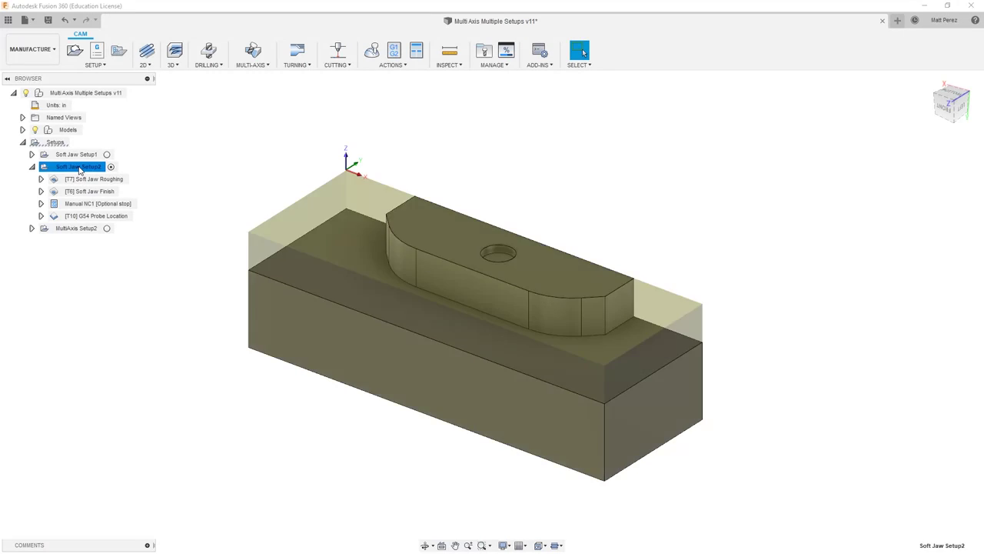
click(393, 51)
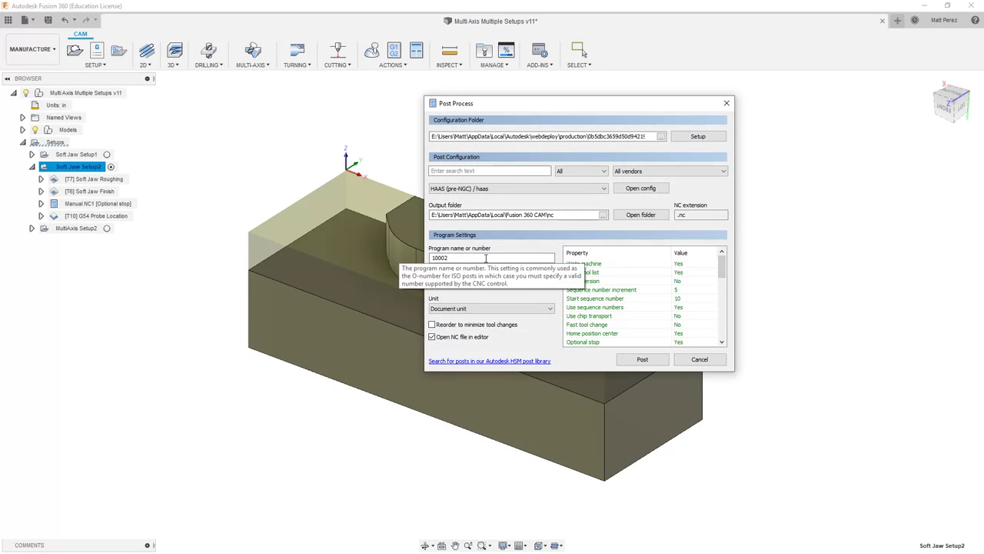
click(647, 359)
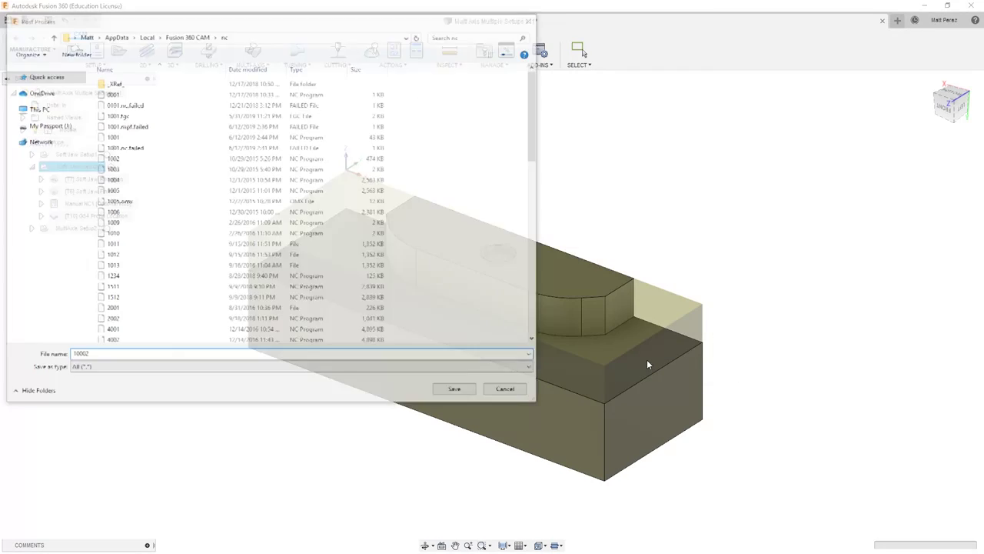
click(453, 391)
click(516, 282)
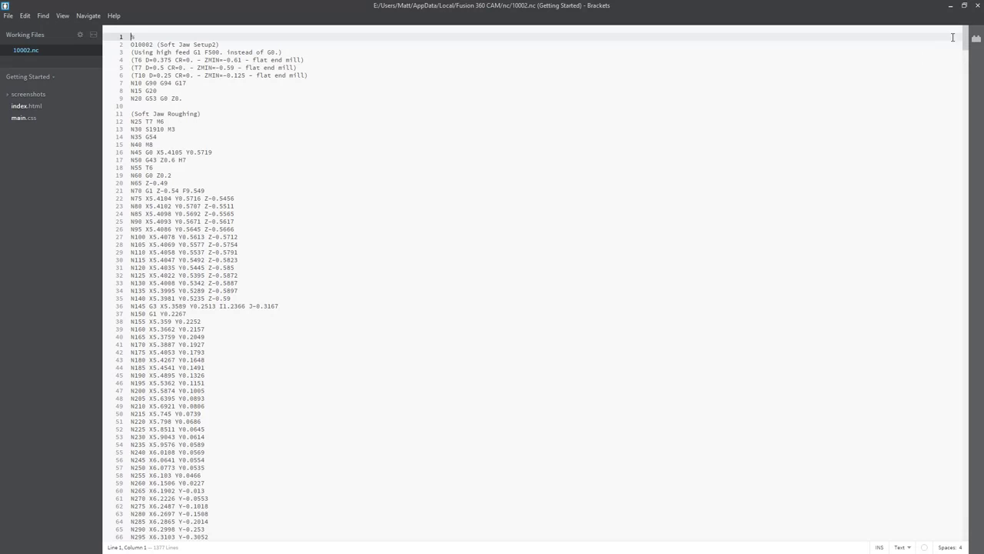
- Check that 10002.nc has the N6660 M1 stop before the T10 and S10000 M3 lines, then close Brackets
scroll(966, 54, down, 3)
drag(966, 54, 967, 529)
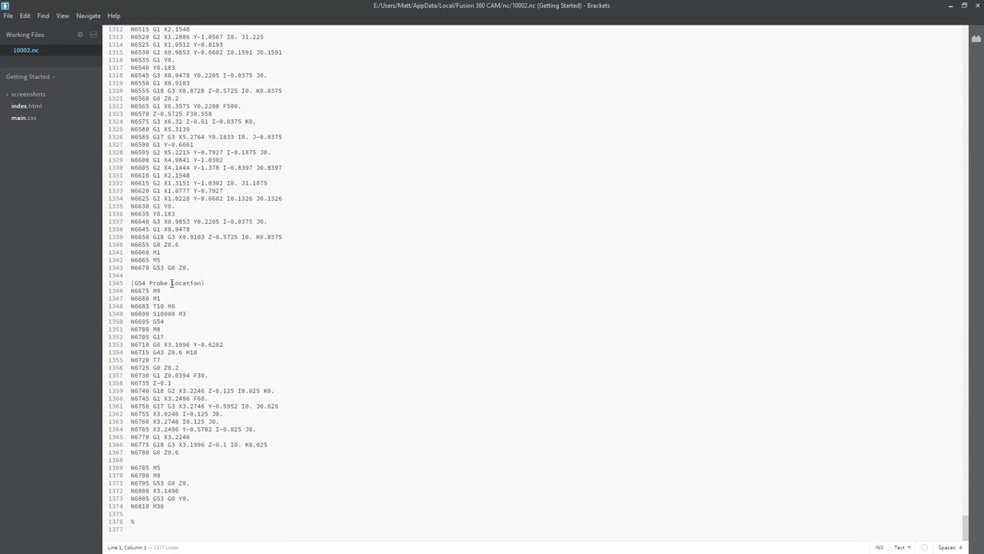
scroll(205, 292, up, 5)
scroll(204, 296, down, 5)
drag(163, 252, 103, 256)
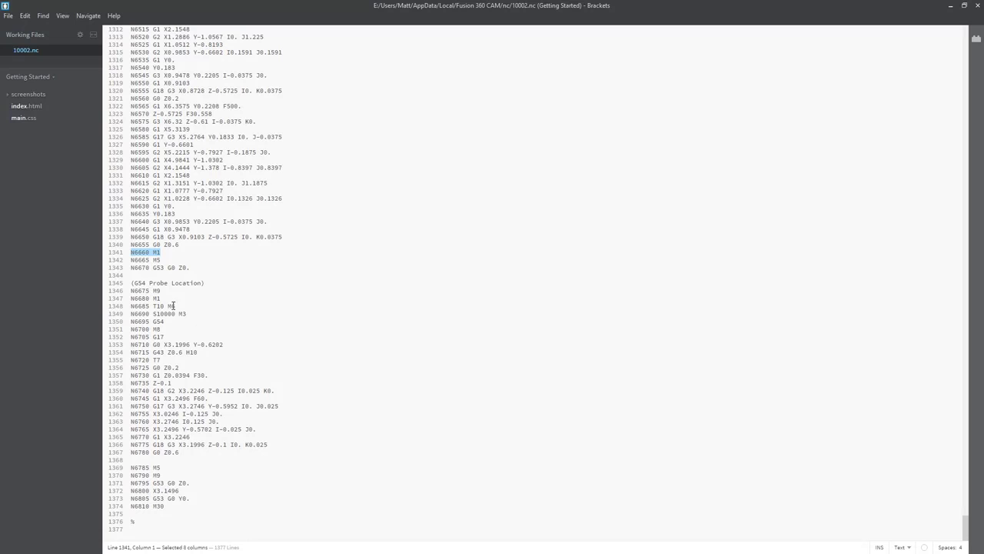
drag(176, 306, 130, 312)
drag(192, 314, 136, 314)
click(219, 307)
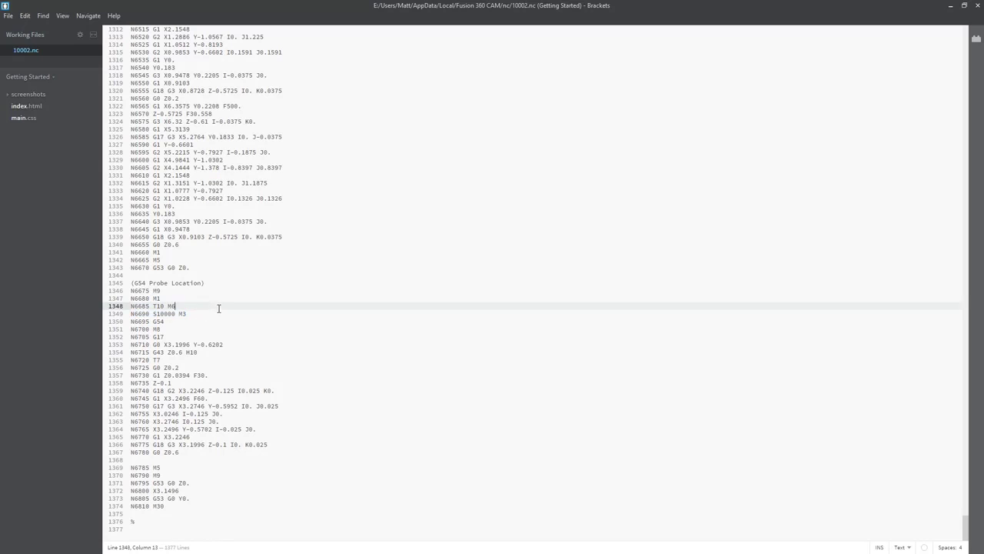
click(975, 11)
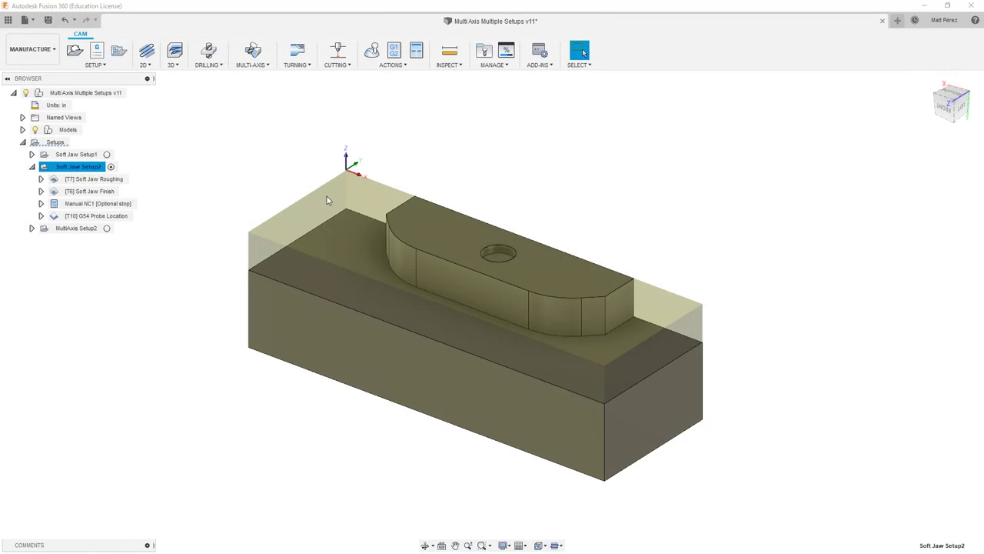
- Change Manual NC1's type from Optional stop to Start chip transport
click(91, 203)
right_click(91, 206)
click(111, 211)
click(908, 189)
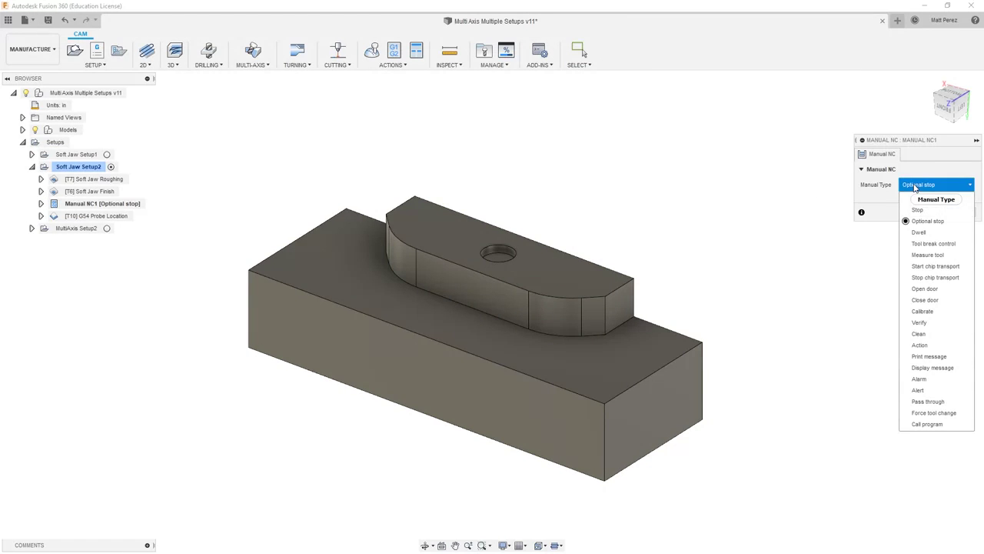
click(935, 266)
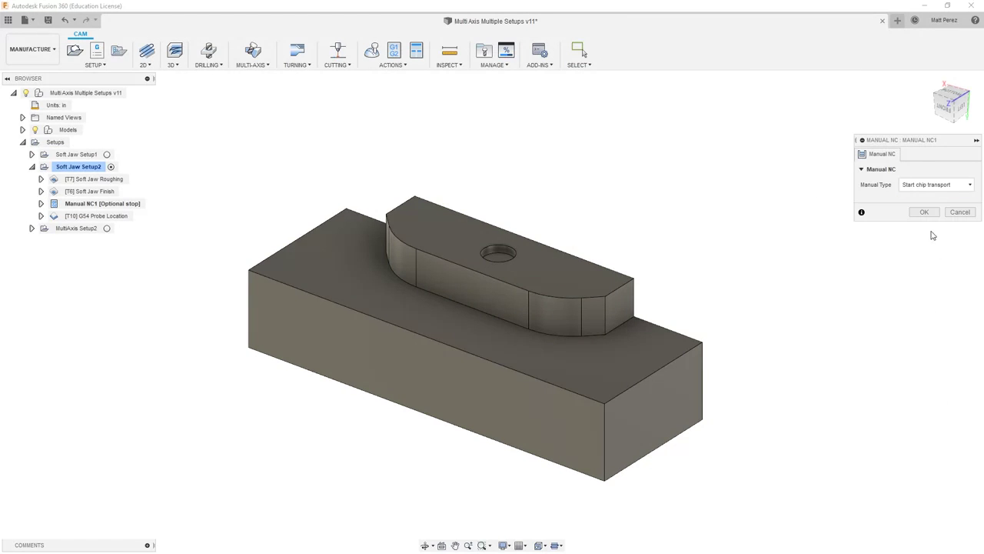
click(925, 212)
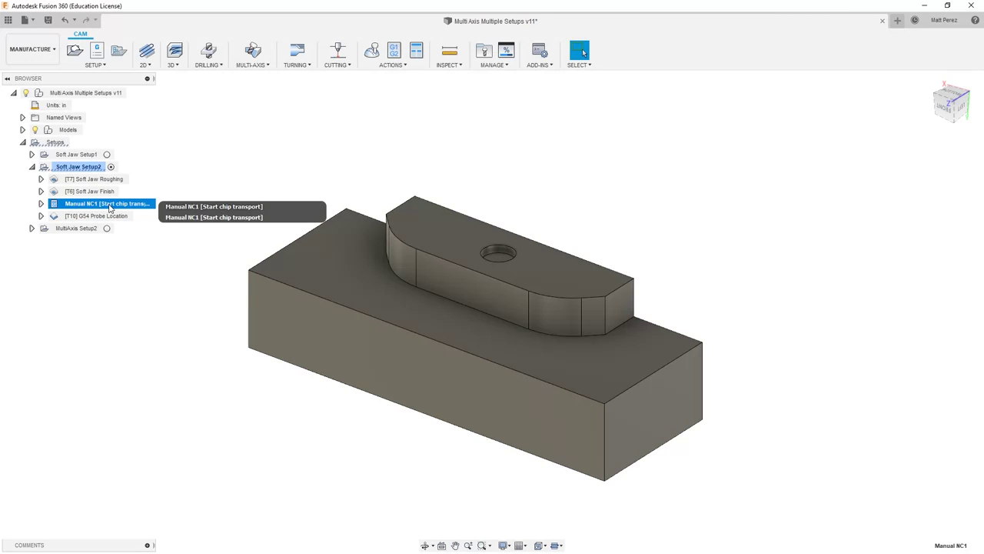
- Repost Soft Jaw Setup2, overwriting the existing 10002.nc
click(84, 167)
click(394, 50)
click(644, 360)
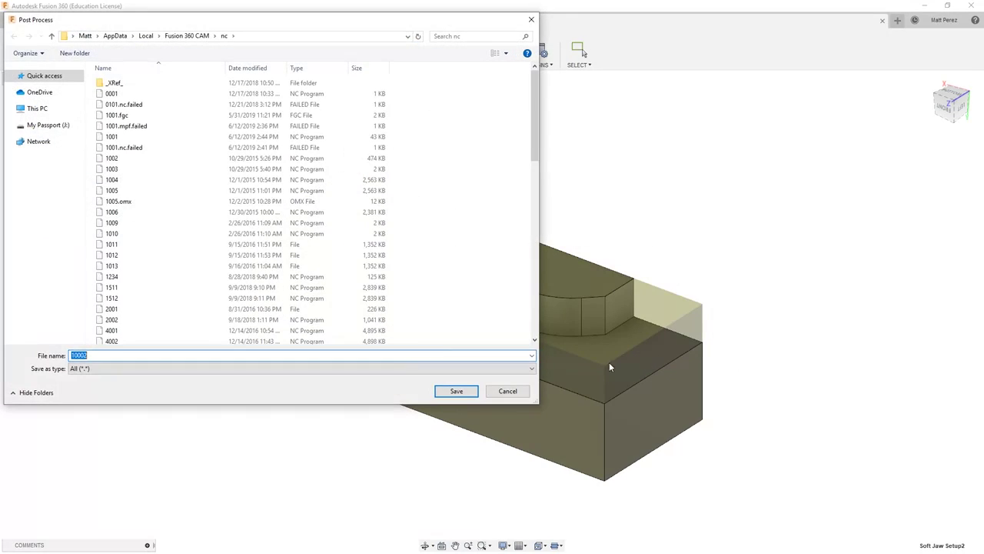
click(454, 392)
click(512, 283)
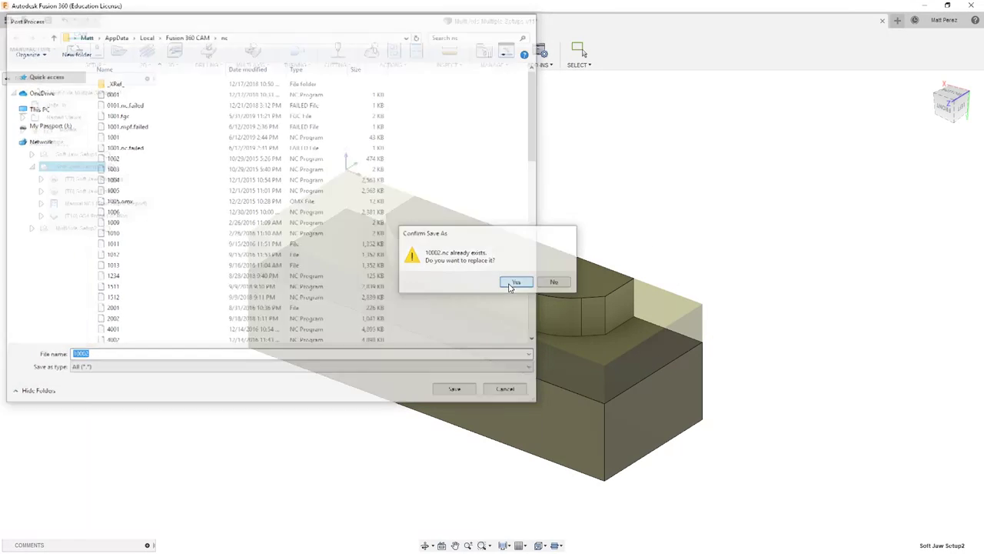
- Confirm line 1341 now reads N6660 M31 at the end of 10002.nc, then close Brackets
drag(972, 44, 973, 529)
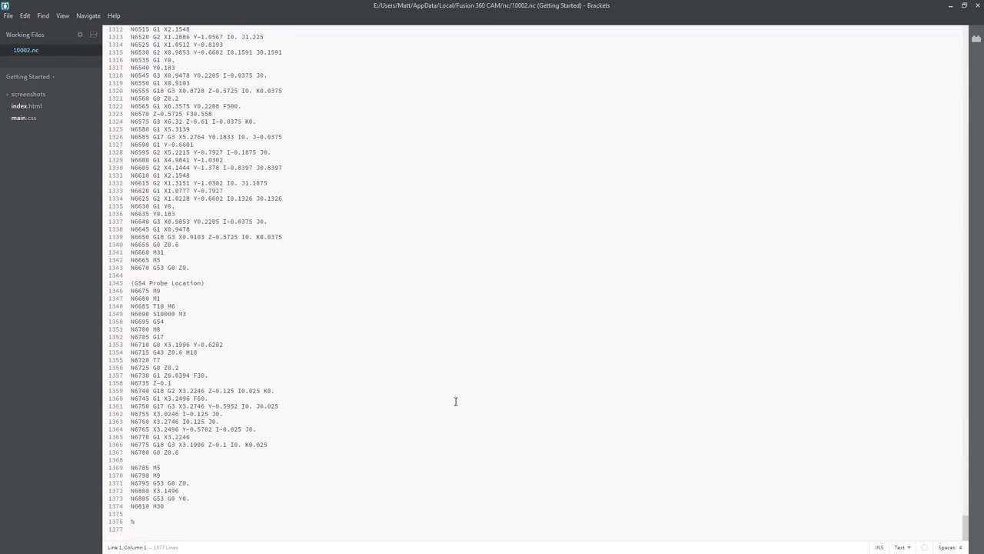
drag(171, 250, 119, 253)
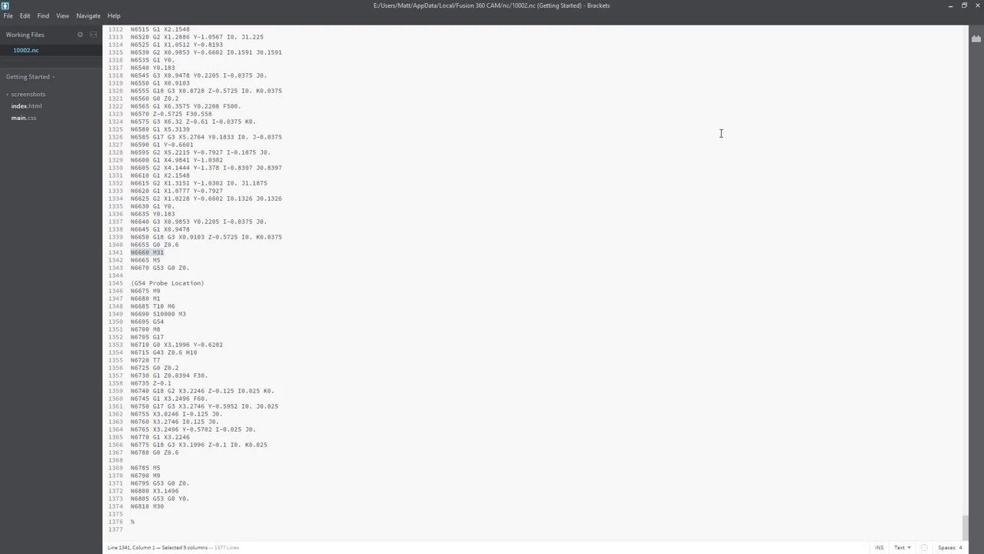
click(974, 6)
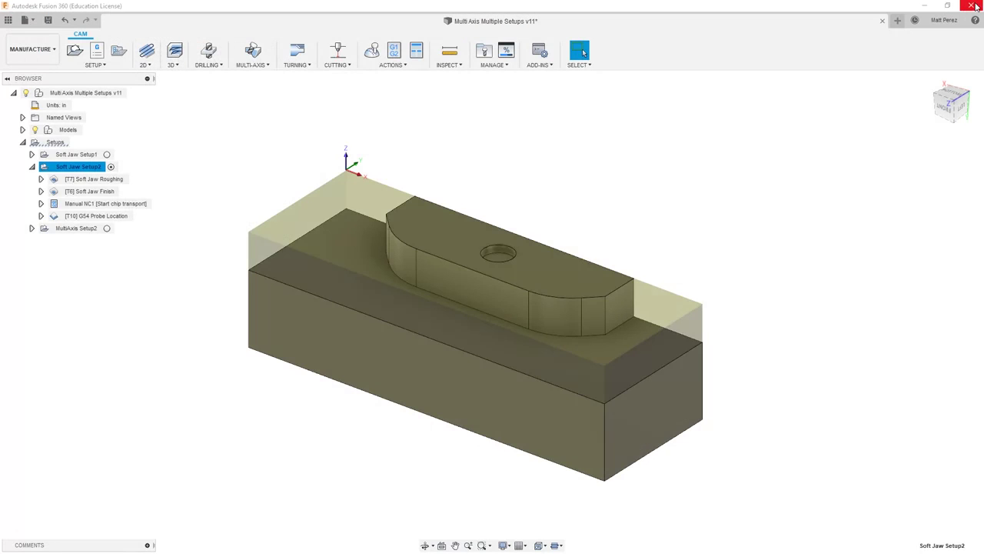
- Change Manual NC1's Manual Type from M31 back to Optional stop, then start saving the design
click(123, 203)
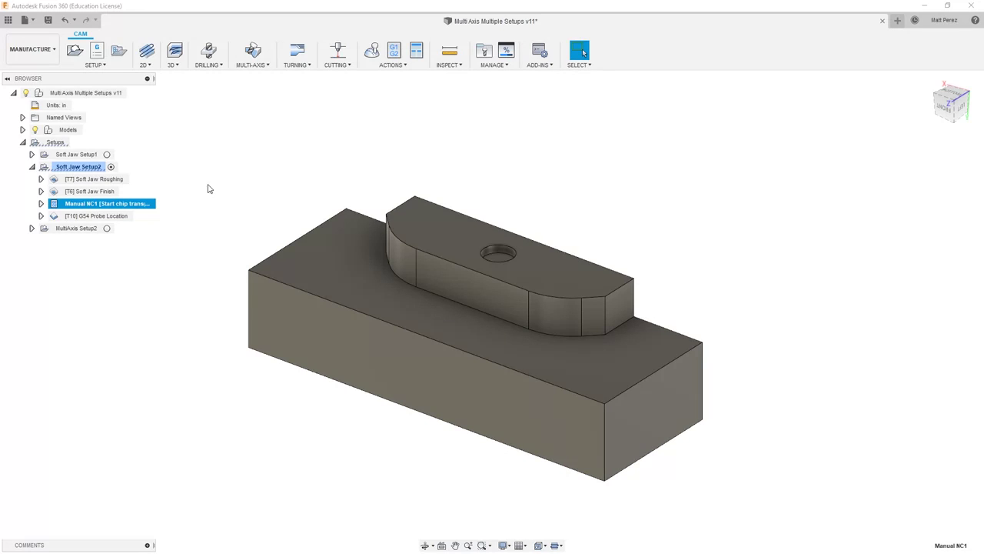
right_click(81, 212)
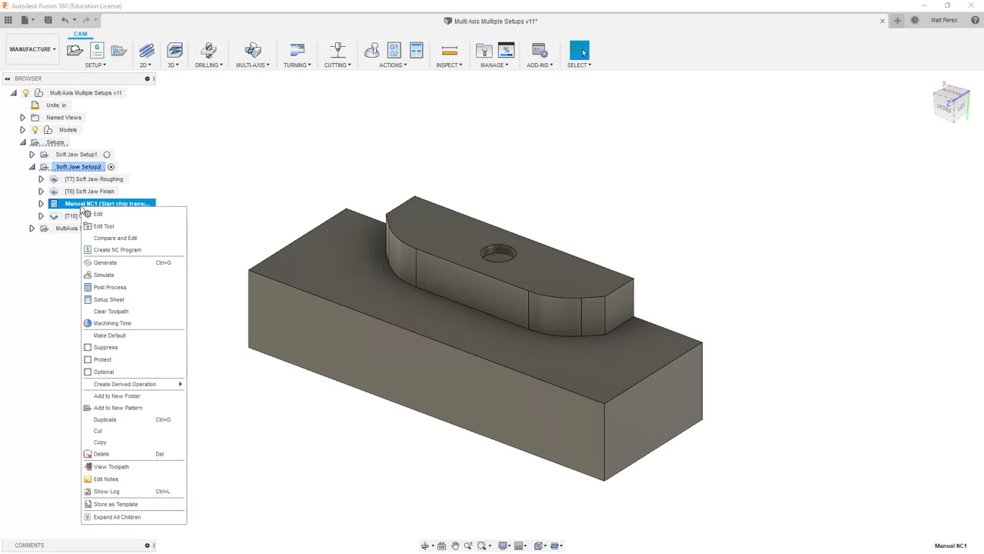
click(92, 214)
click(969, 184)
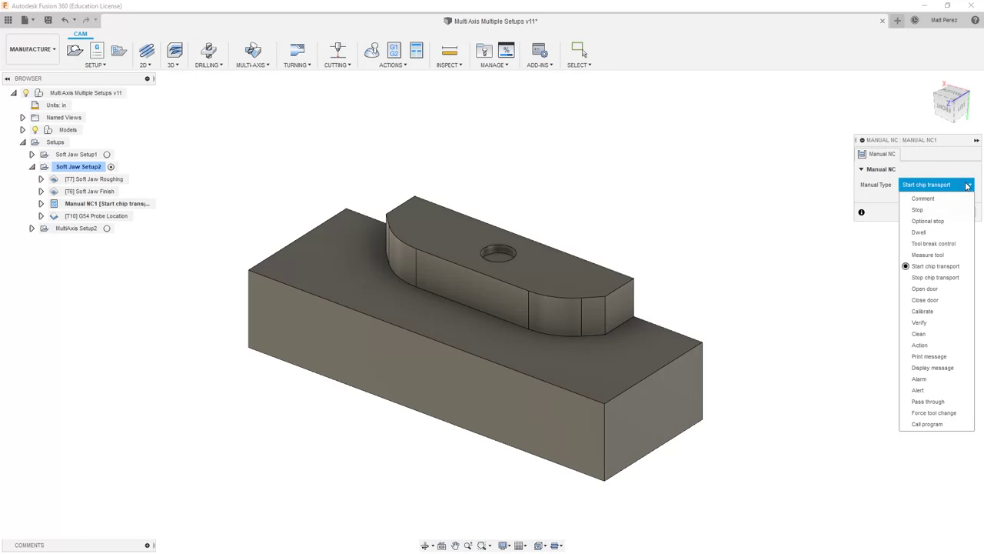
click(943, 222)
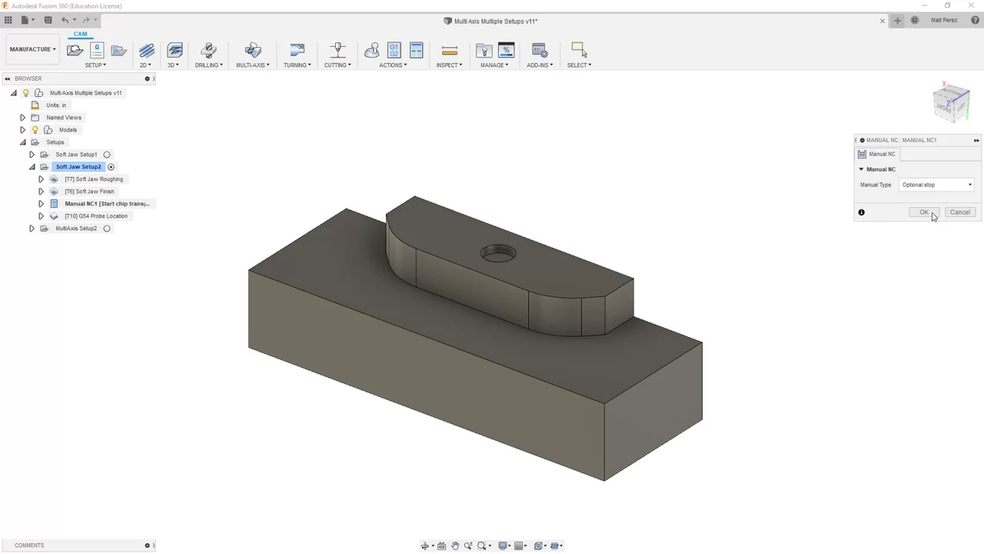
click(933, 216)
click(419, 167)
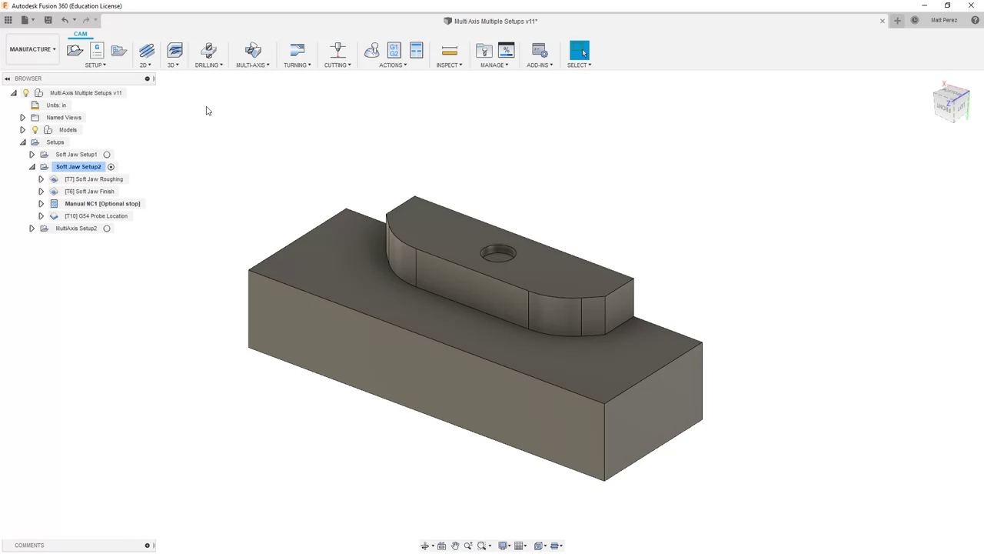
click(47, 20)
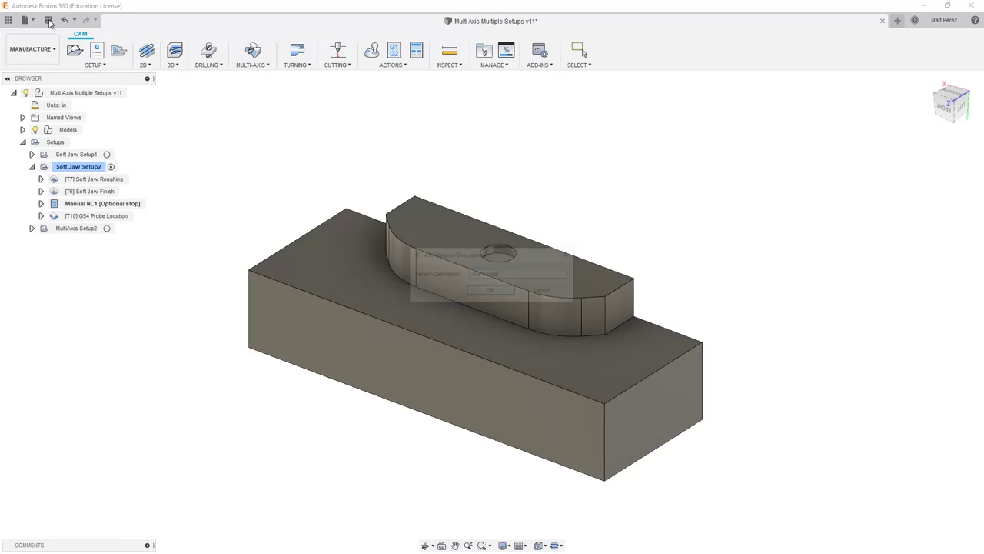
- Accept the 'User Saved' version description to save the design as v11
click(492, 292)
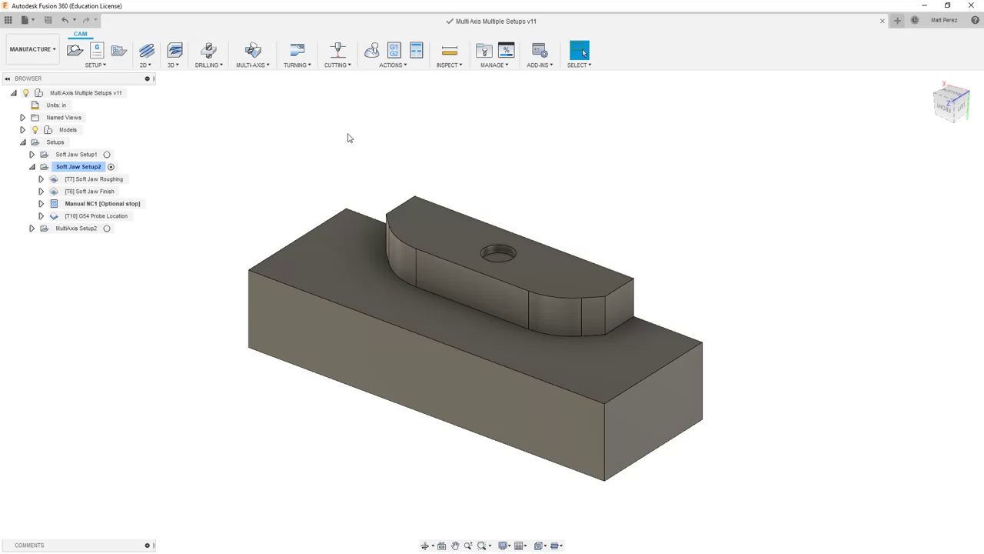